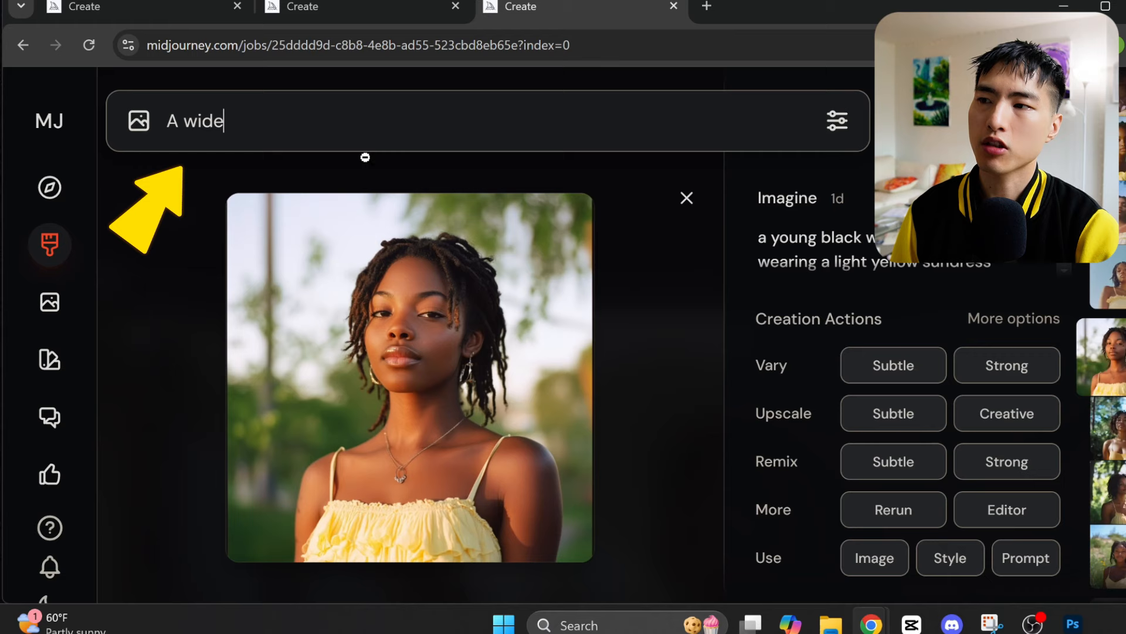
# - Write the prompt's opening scene: a wide angle shot of a woman and man sitting down outside the colosseum on a bright sunny day
pyautogui.write('angle shot of a woman and man sitting down outside the colosseum on a bright sunny day')
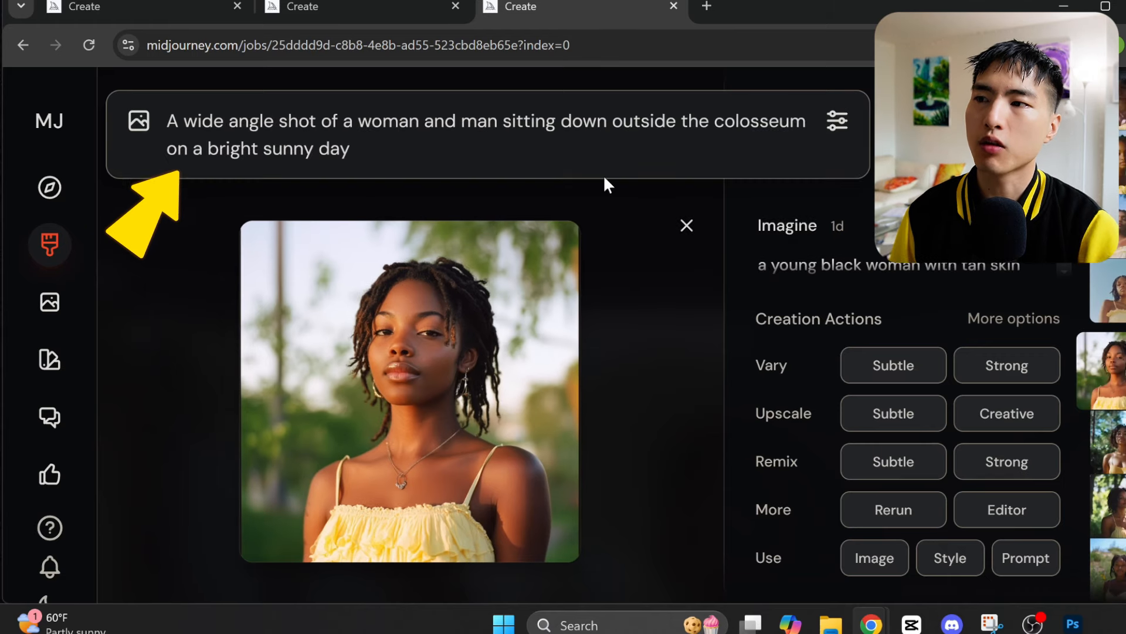
pyautogui.write('.')
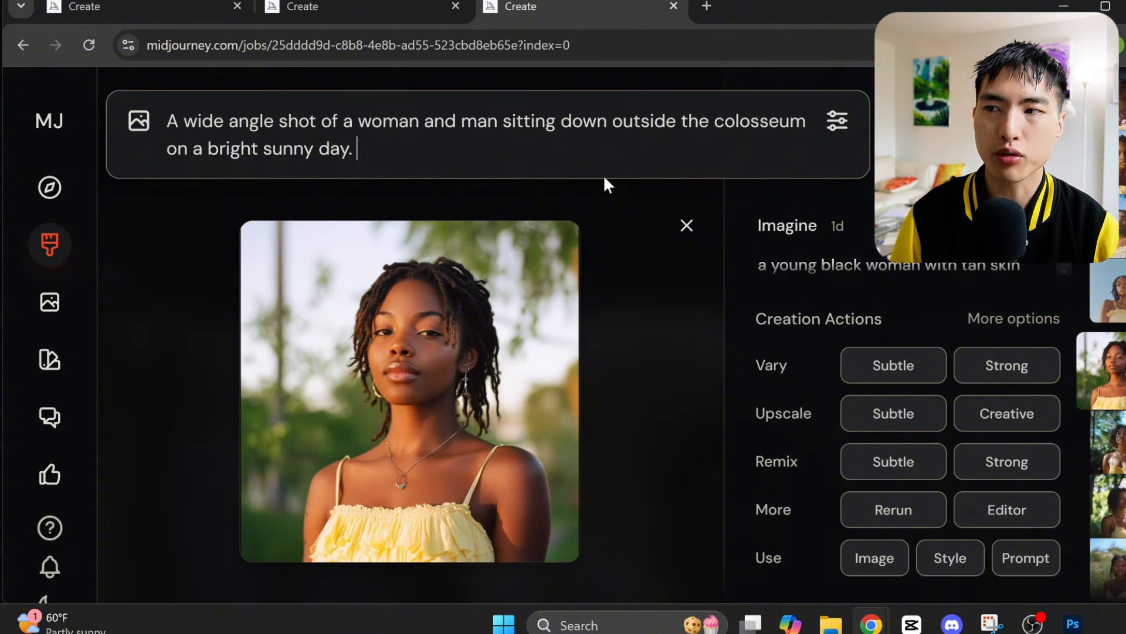
# - Describe the left subject: a young black woman with tan skin, light yellow sundress with thin shoulder straps and medium length dreads
pyautogui.write('n the left')
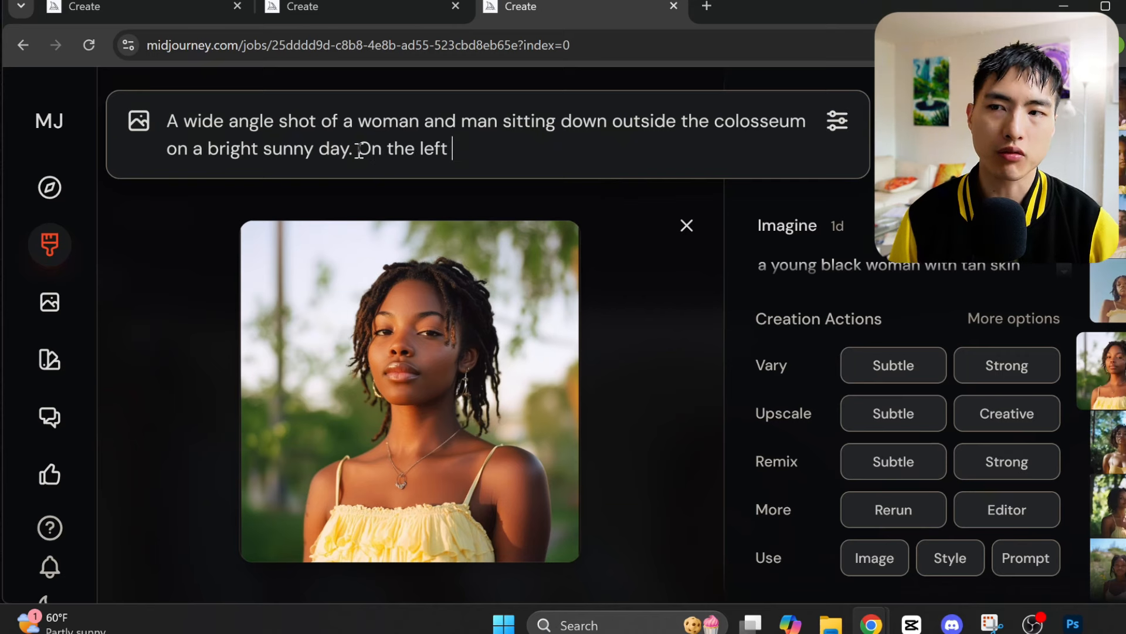
pyautogui.moveTo(357, 149); pyautogui.dragTo(446, 148)
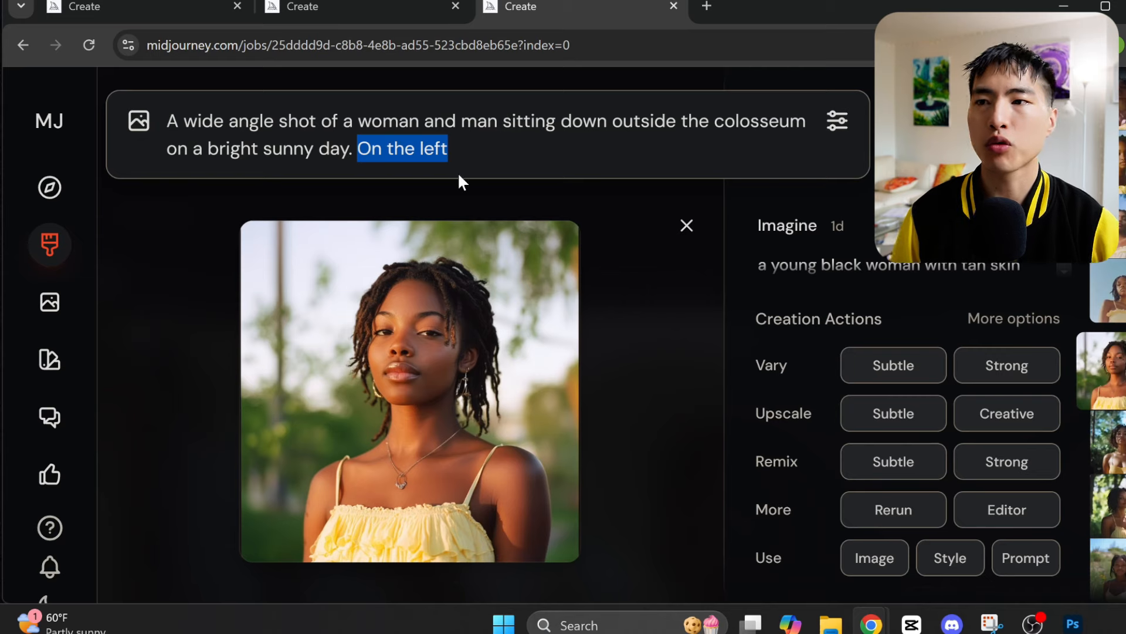
pyautogui.click(502, 155)
pyautogui.write('is a young black woman with tan skin wearing a light yellow sundress with thin shoulder straps. She has medium length dreads.')
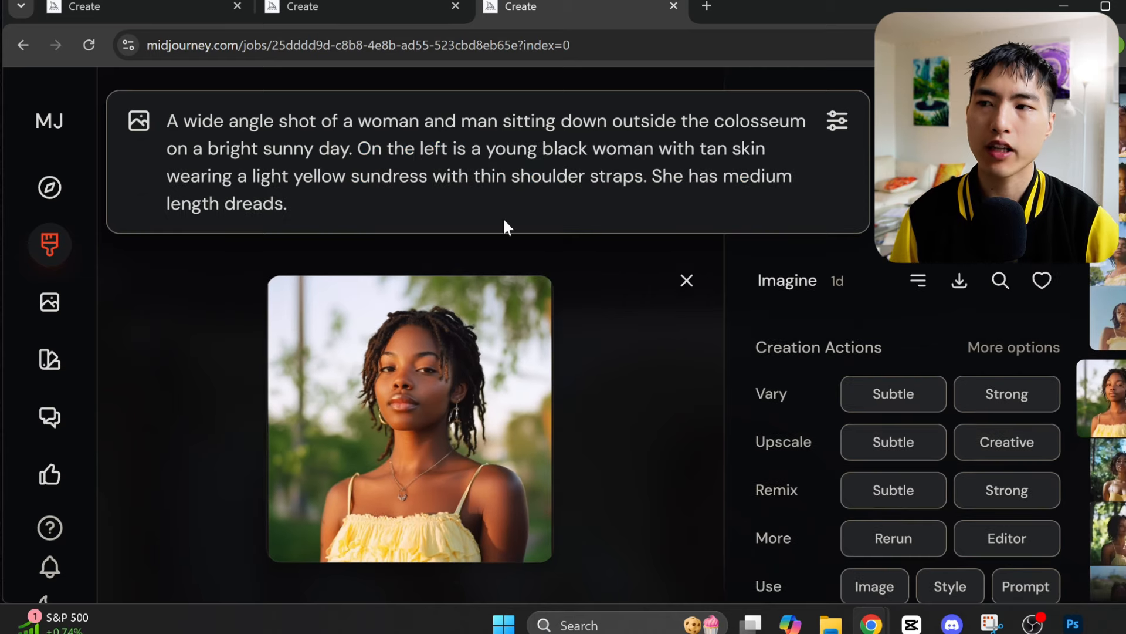
pyautogui.moveTo(515, 211); pyautogui.dragTo(454, 149)
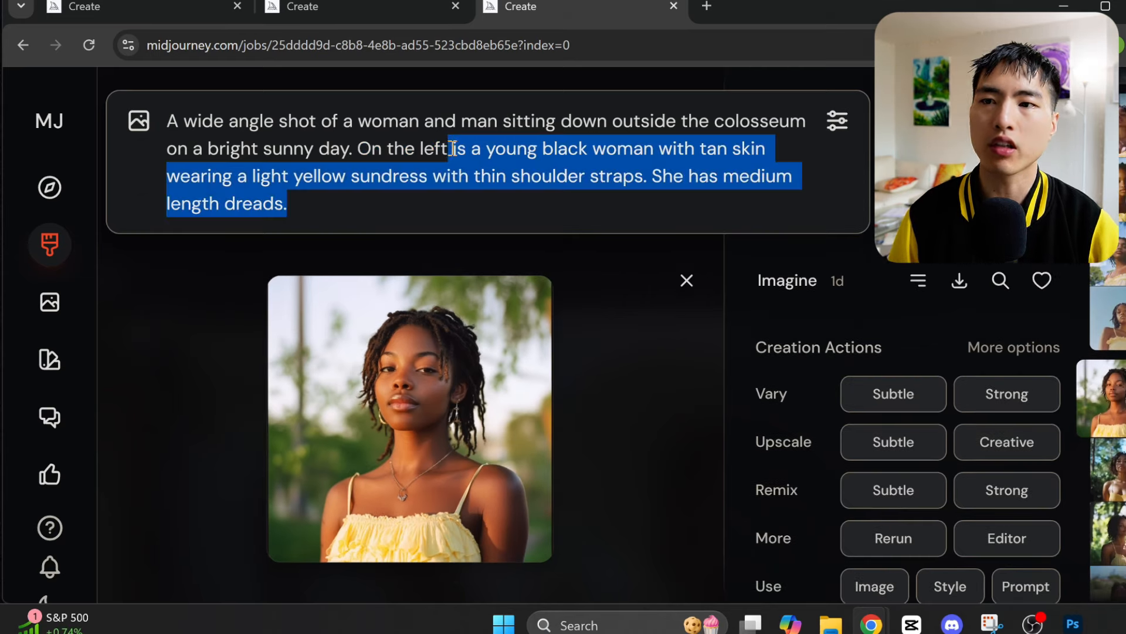
pyautogui.click(385, 203)
# - Add a young asian man with tan skin, light blue buttoned up linen shirt and combover, plus "Shot with kodak portra 400 film --ar 16:9"
pyautogui.write('On the rig')
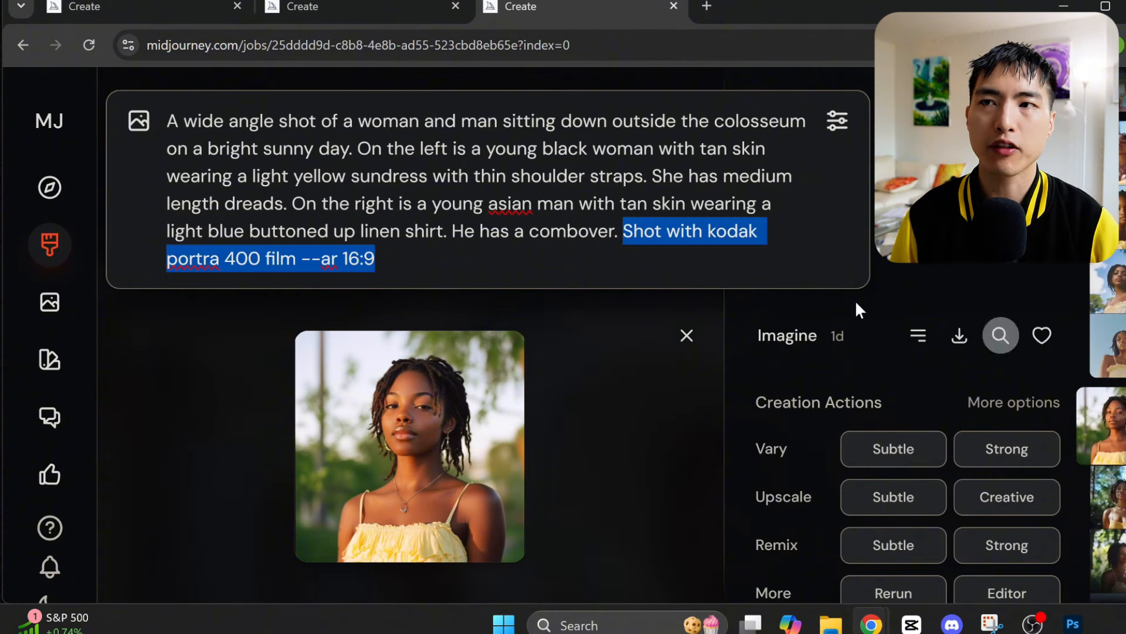
pyautogui.click(784, 247)
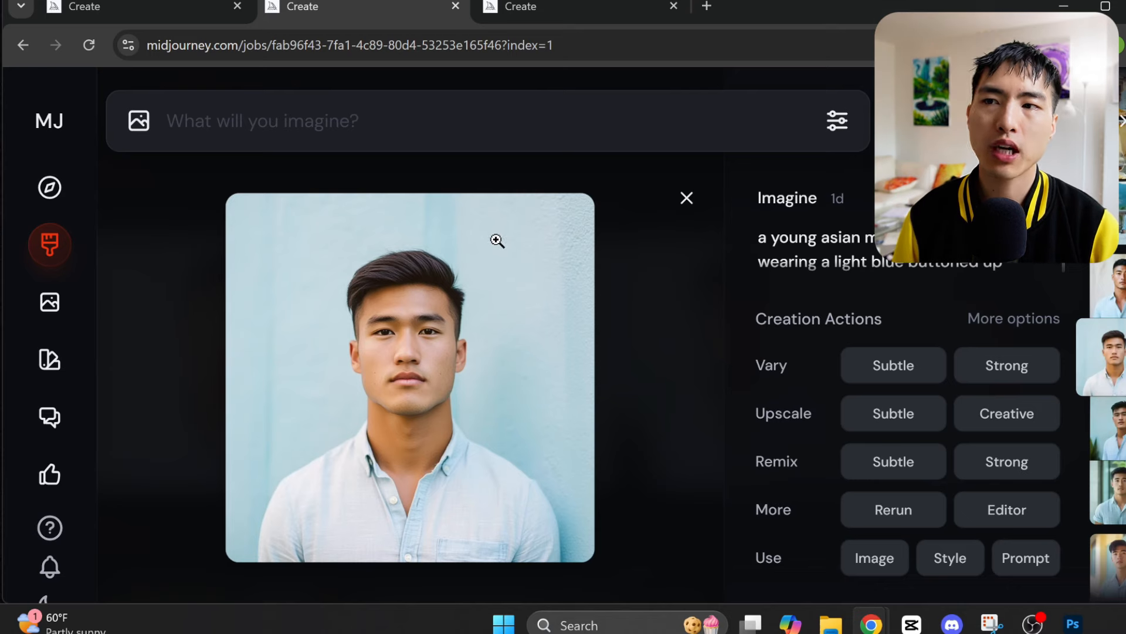
# - Copy the portrait of the young man and open the first generated colosseum image in the Editor
pyautogui.rightClick(498, 239)
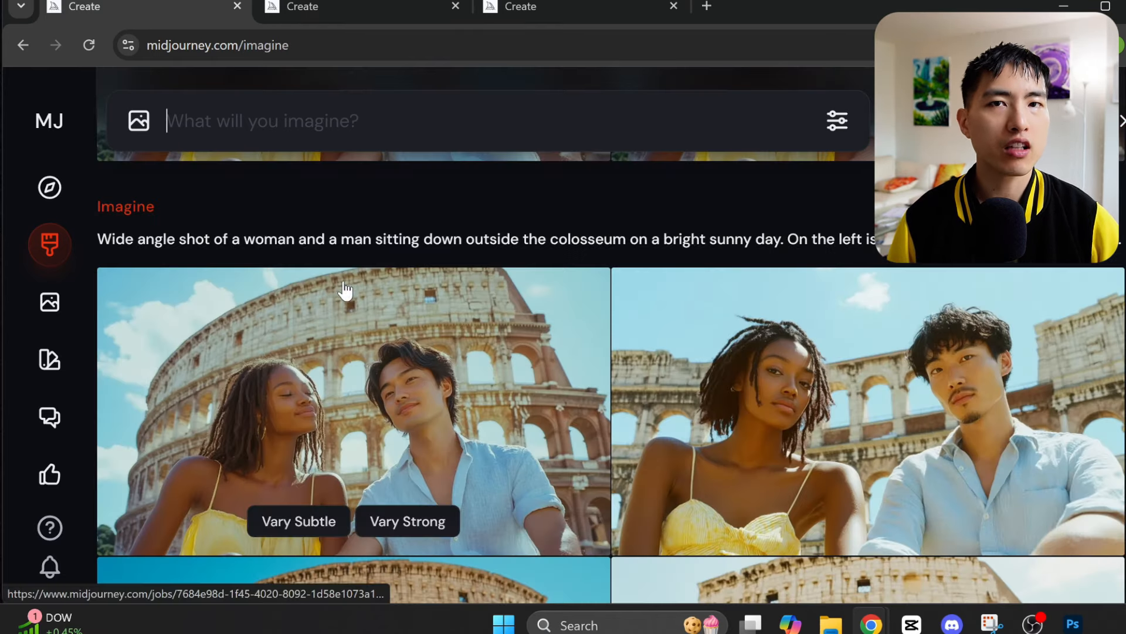
pyautogui.rightClick(343, 281)
pyautogui.moveTo(490, 477)
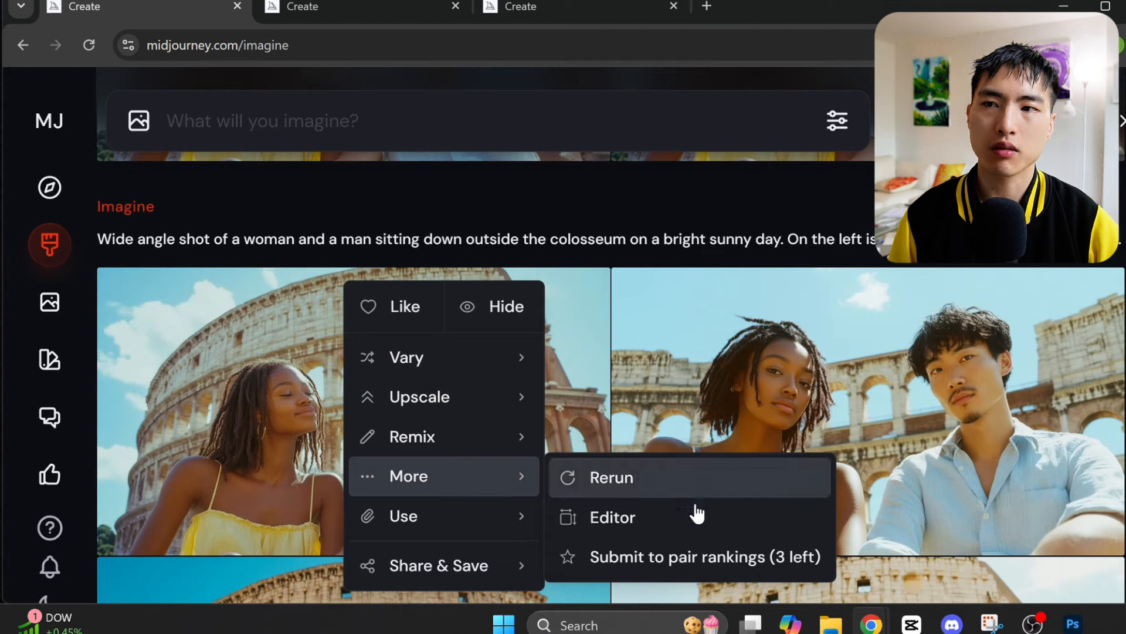
pyautogui.click(698, 528)
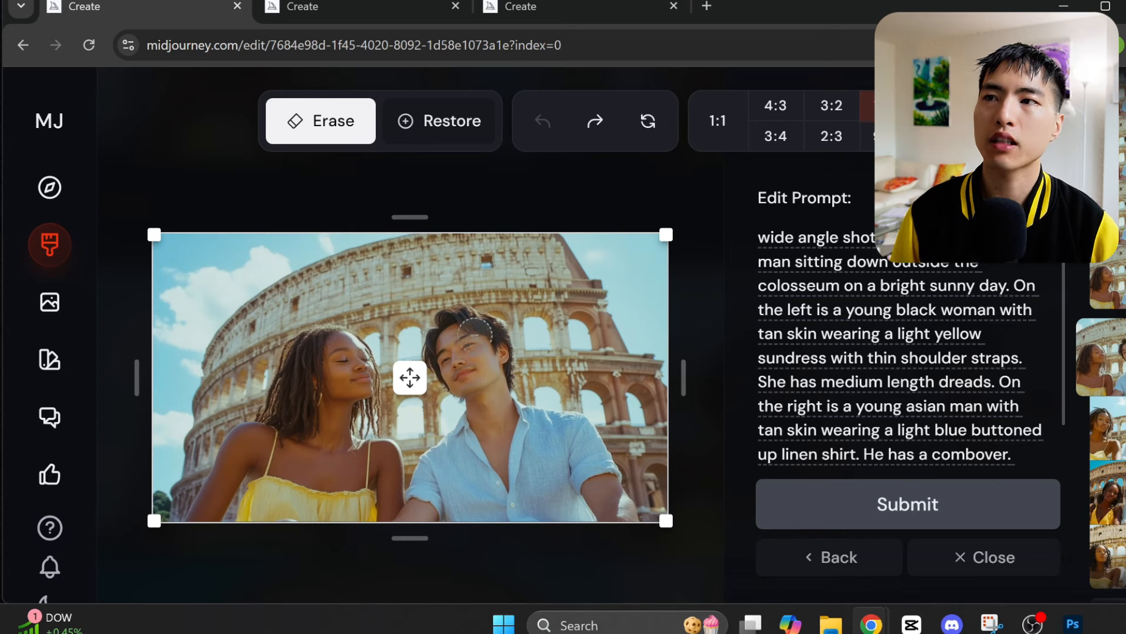
# - Erase the man's head from the colosseum image and paste his copied portrait at the end of the edit prompt
pyautogui.moveTo(455, 320)
pyautogui.mouseDown()
pyautogui.moveTo(441, 376)
pyautogui.moveTo(478, 399)
pyautogui.moveTo(489, 353)
pyautogui.moveTo(463, 341)
pyautogui.moveTo(463, 373)
pyautogui.moveTo(518, 368)
pyautogui.moveTo(519, 339)
pyautogui.moveTo(481, 320)
pyautogui.mouseUp()
pyautogui.scroll(-1, 810, 463)
pyautogui.click(811, 463)
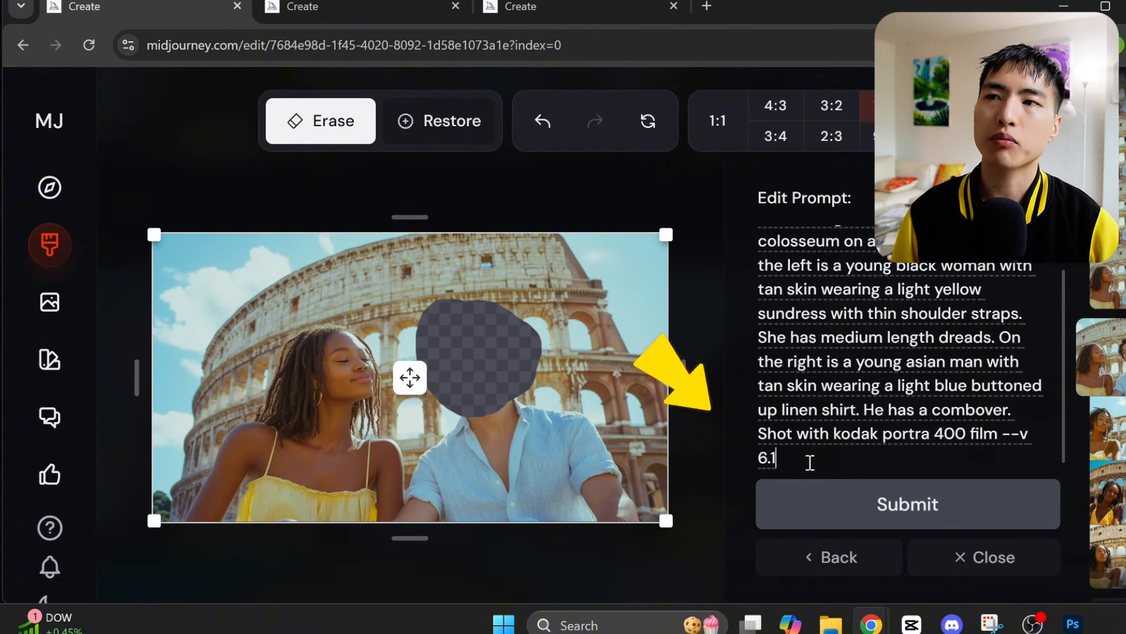
pyautogui.hotkey('ctrl', 'v')
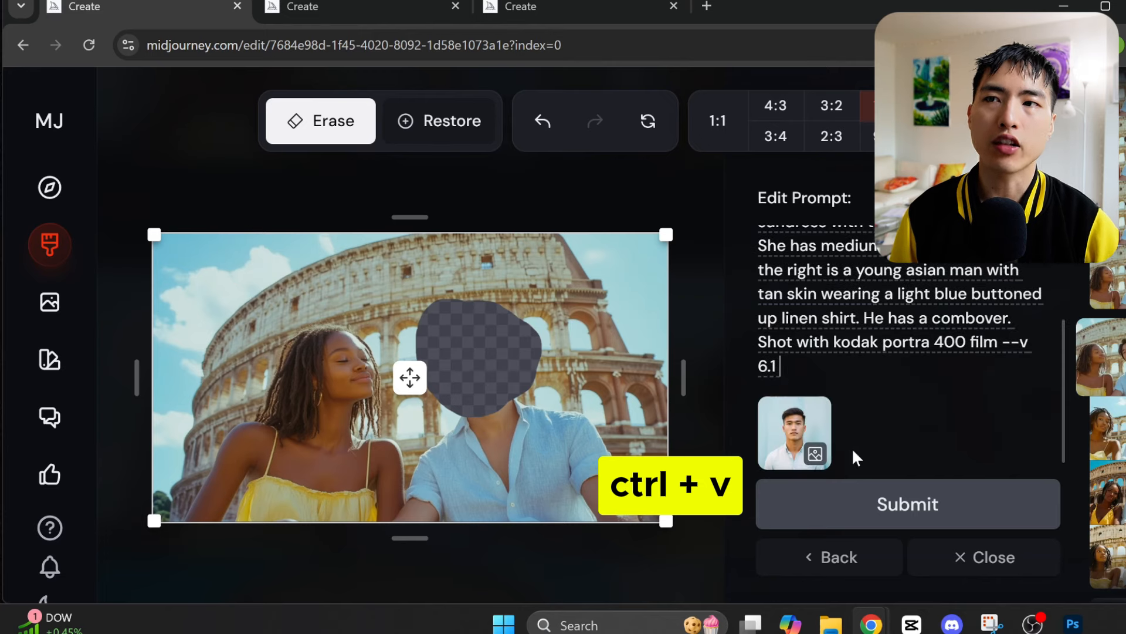
# - Set the pasted portrait of the man as a character reference and submit the edit
pyautogui.moveTo(801, 455)
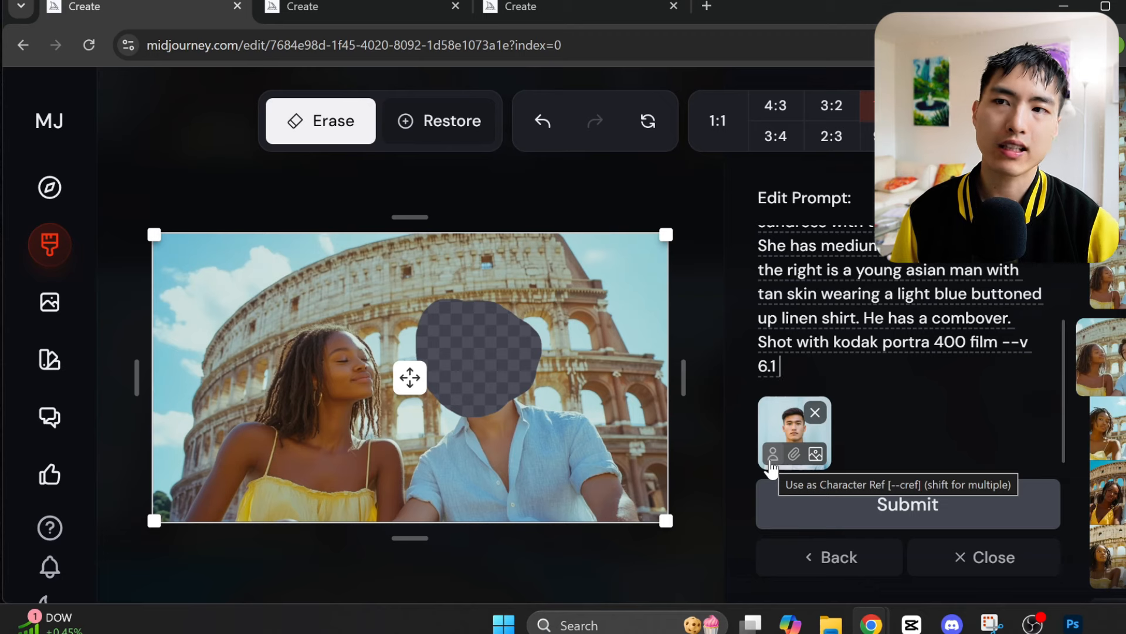
pyautogui.click(772, 457)
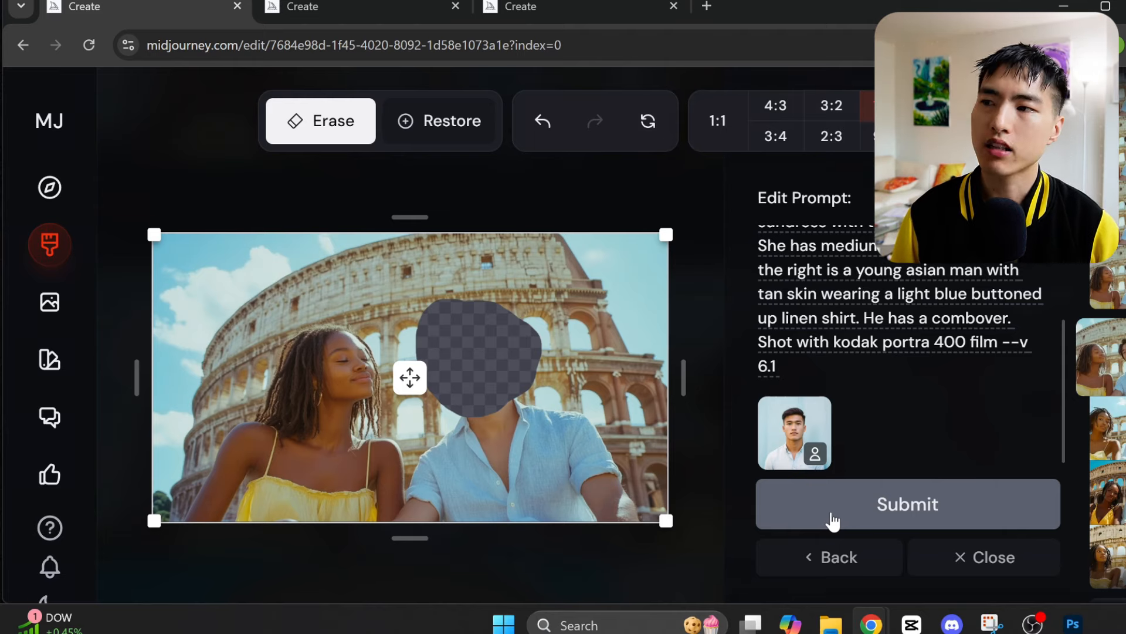
pyautogui.click(833, 519)
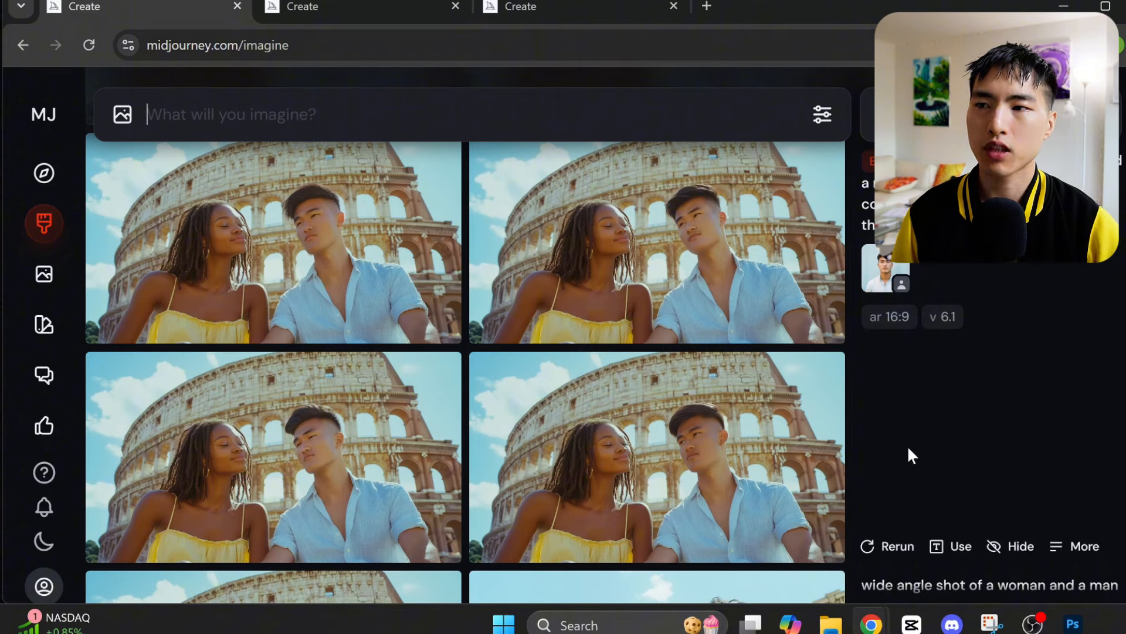
# - Copy the portrait of the young woman and open the first colosseum image with the replaced man in the Editor
pyautogui.scroll(1, 892, 458)
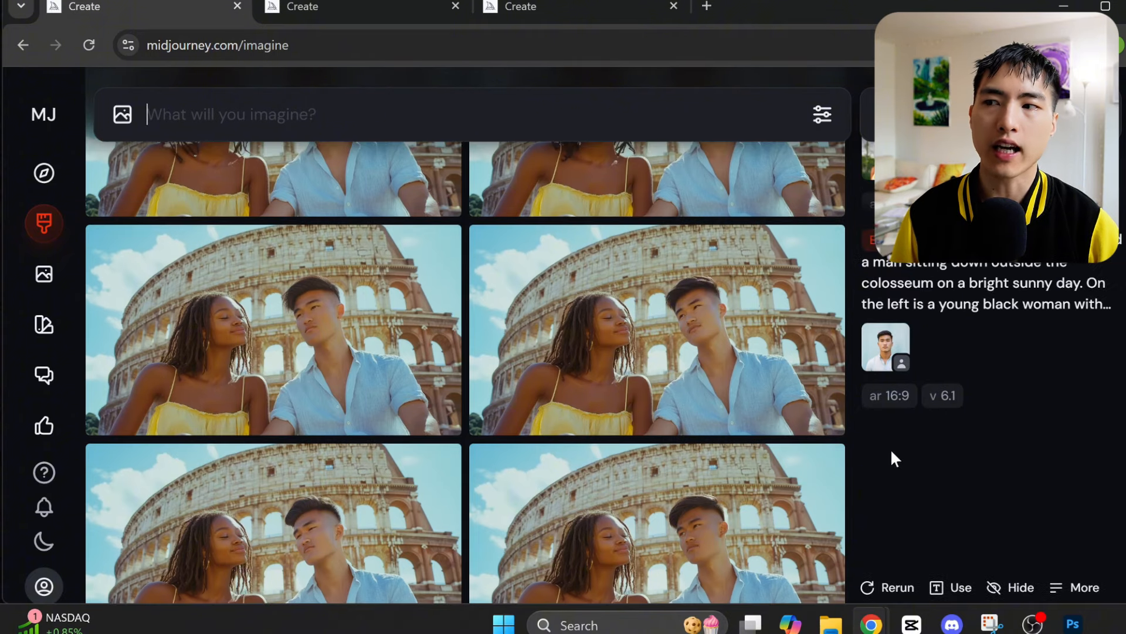
pyautogui.hotkey('ctrl', '+')
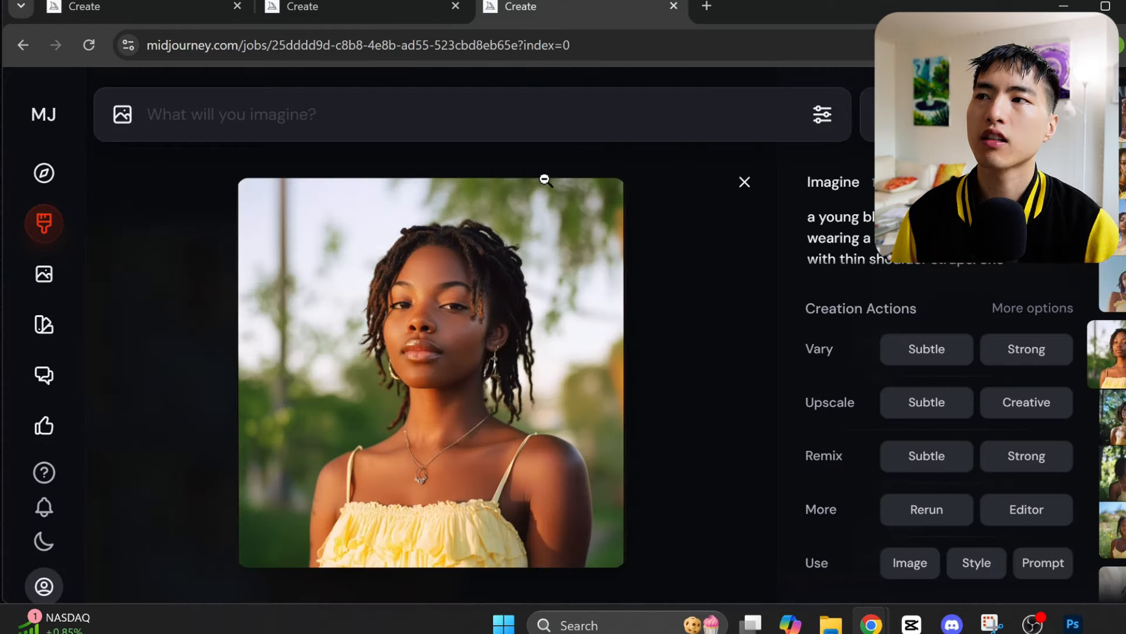
pyautogui.rightClick(550, 212)
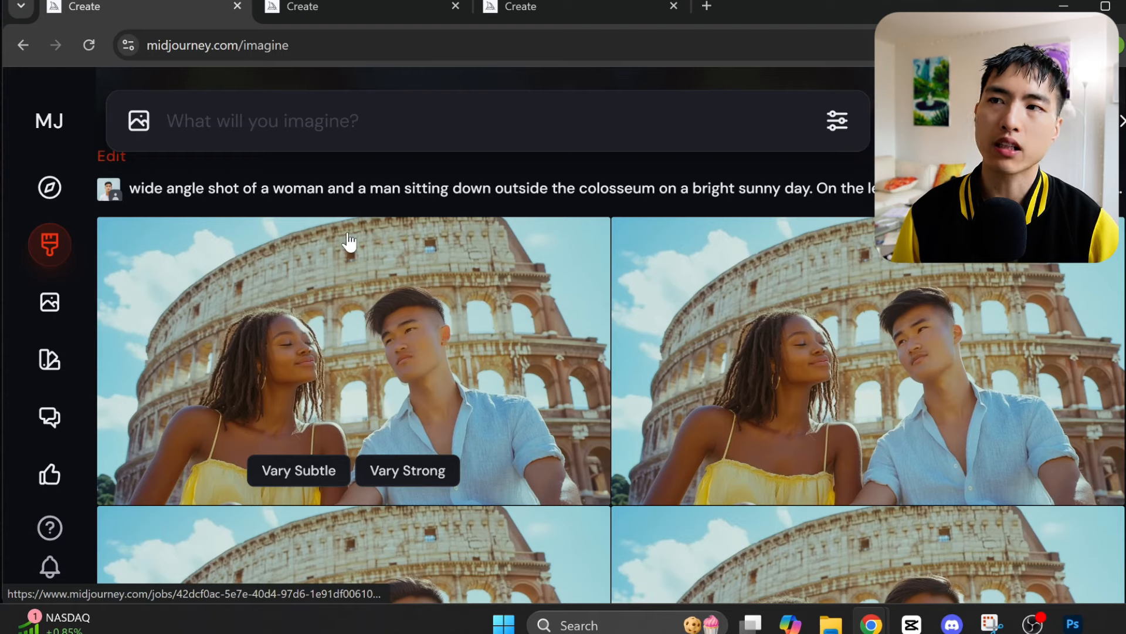
pyautogui.rightClick(348, 241)
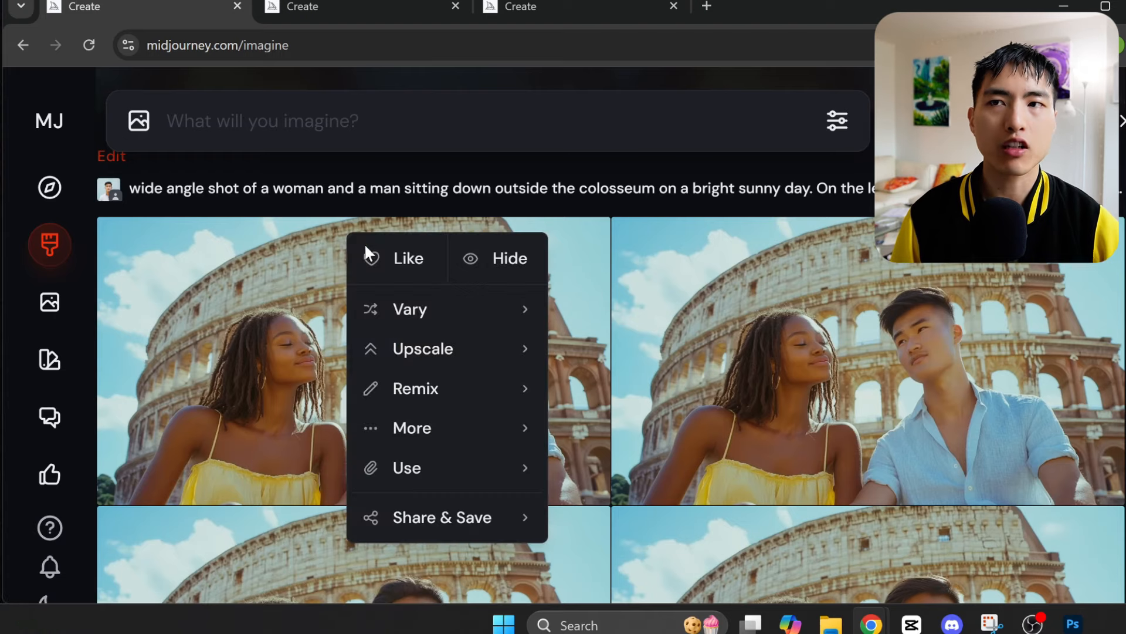
pyautogui.moveTo(477, 452)
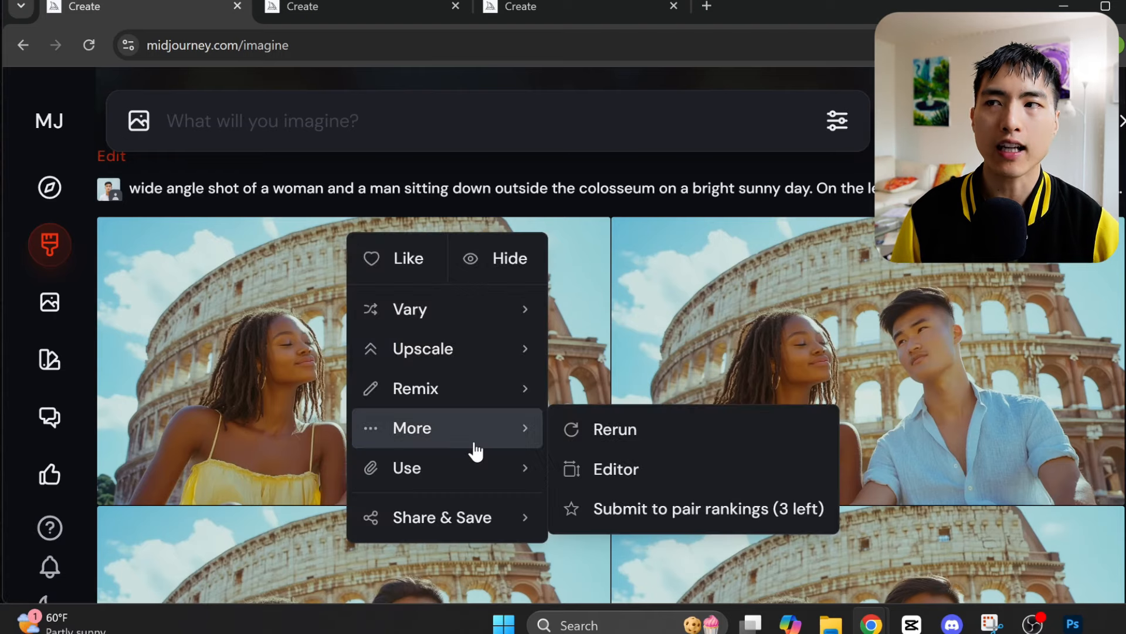
pyautogui.click(641, 485)
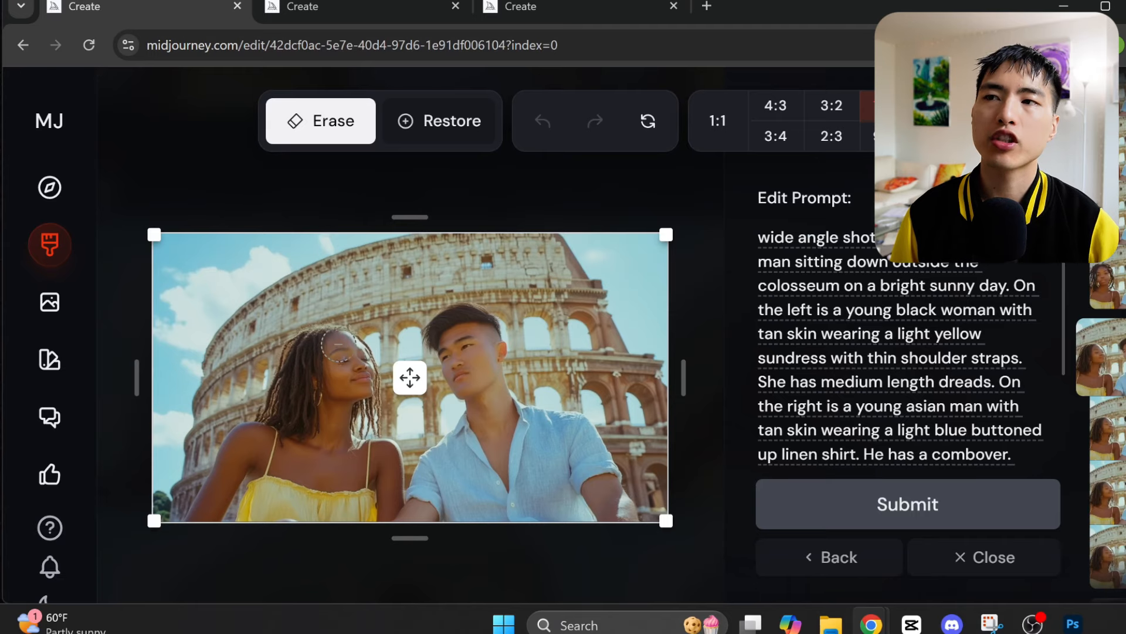
# - Erase the woman's head and hair and attach her copied portrait to the edit prompt as a character reference
pyautogui.moveTo(336, 343)
pyautogui.mouseDown()
pyautogui.moveTo(305, 344)
pyautogui.moveTo(275, 391)
pyautogui.moveTo(275, 416)
pyautogui.moveTo(329, 422)
pyautogui.mouseUp()
pyautogui.scroll(-2, 837, 461)
pyautogui.click(837, 462)
pyautogui.hotkey('ctrl', 'v')
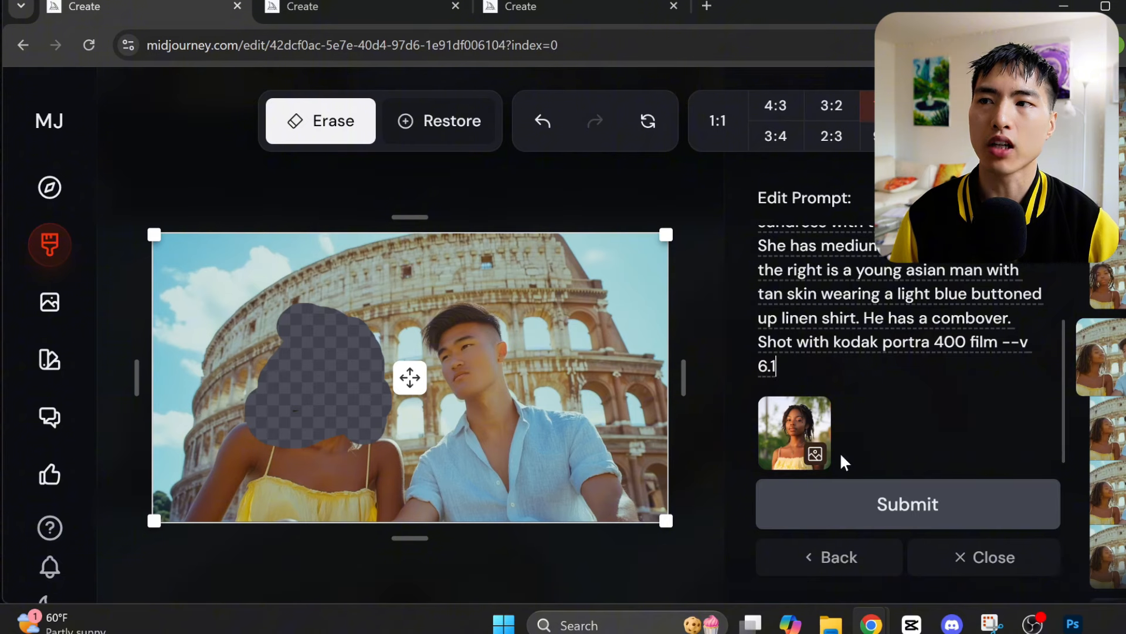
pyautogui.moveTo(775, 465)
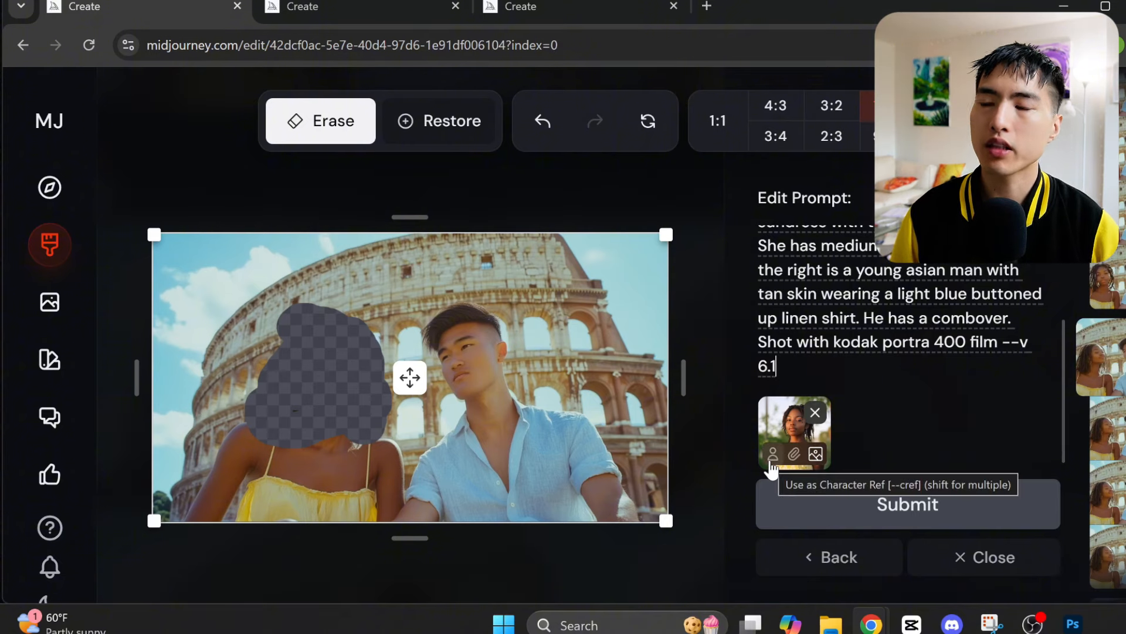
pyautogui.click(772, 461)
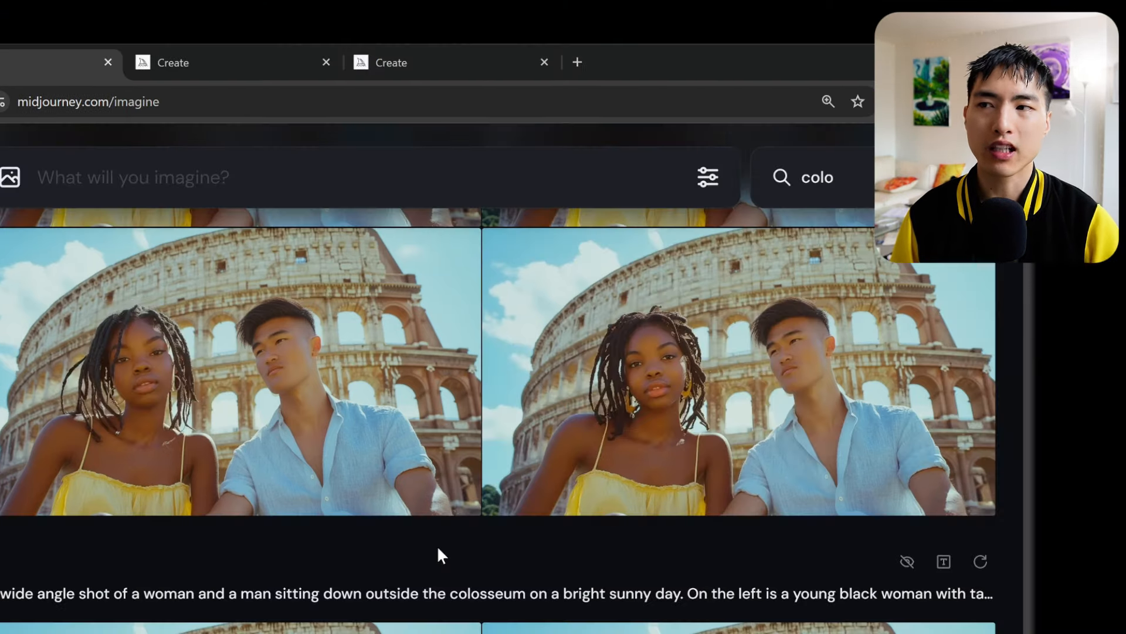
# - Open the second image of the new edit results, with the woman facing forward, in the Editor
pyautogui.rightClick(519, 256)
pyautogui.moveTo(610, 458)
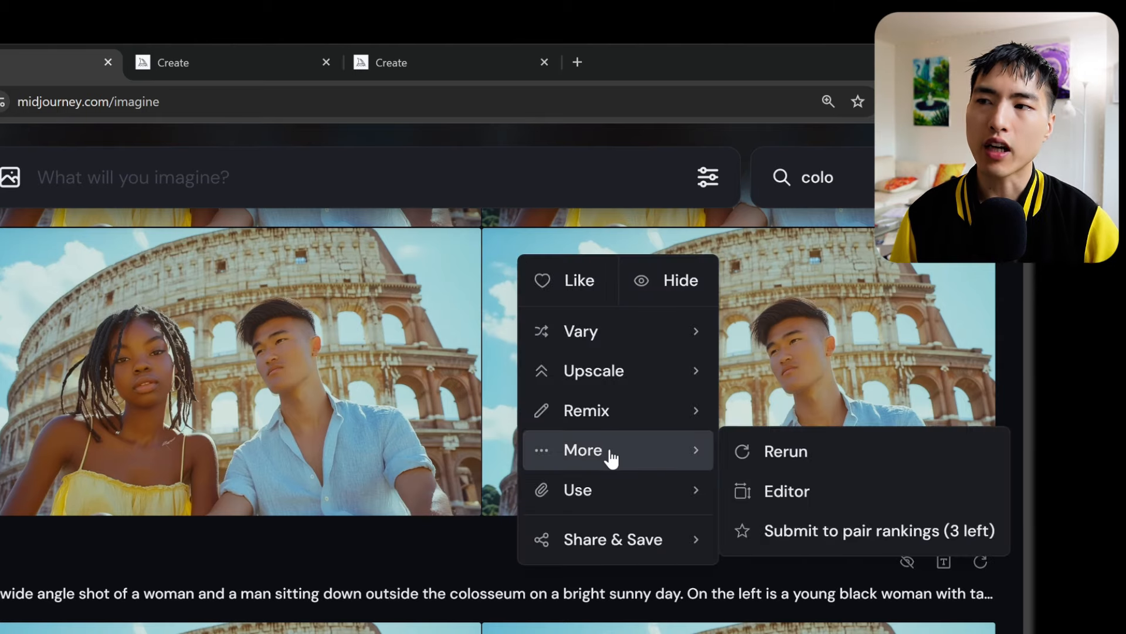